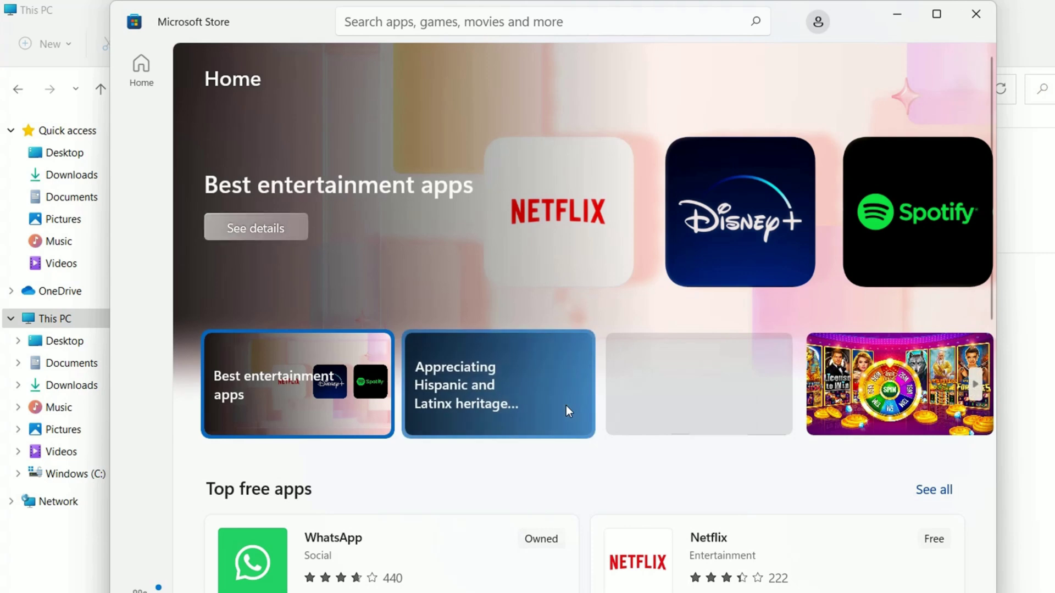
scroll(567, 406, down, 2)
Install WhatsApp from its Microsoft Store product page and wait until the button shows Open.
click(504, 381)
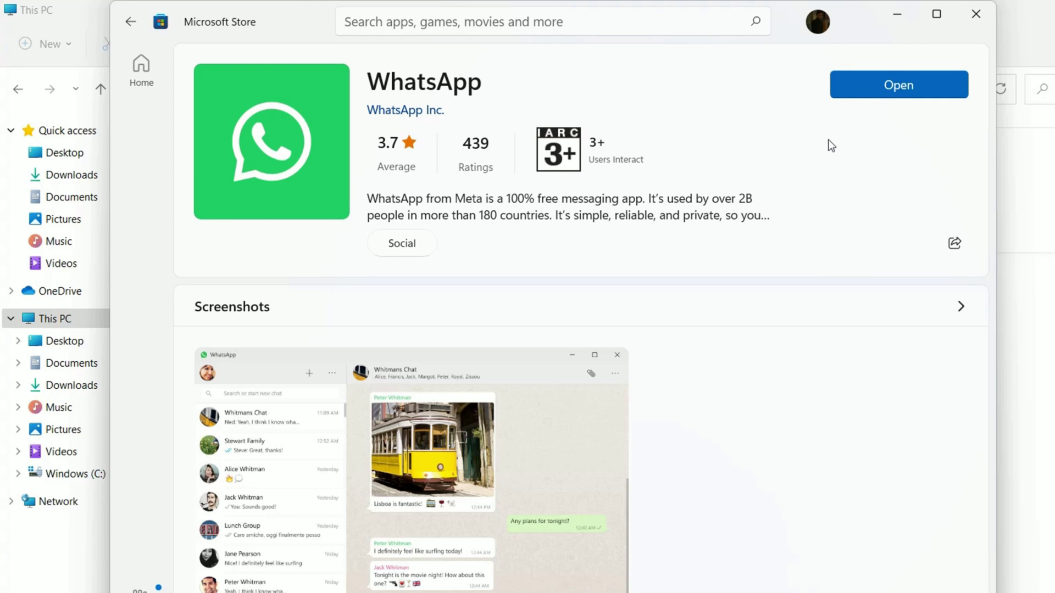
click(909, 90)
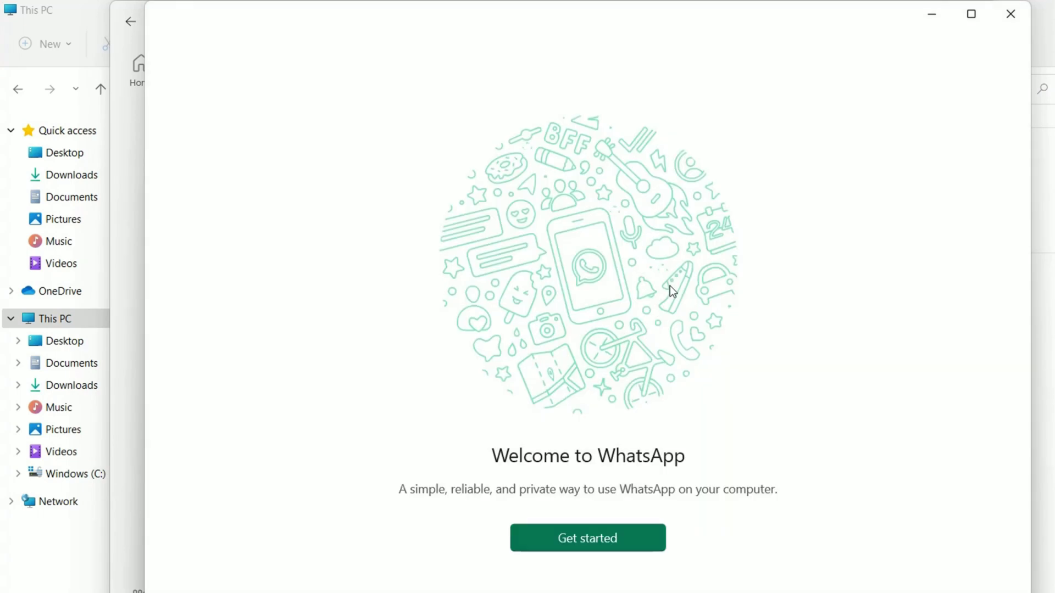
click(588, 538)
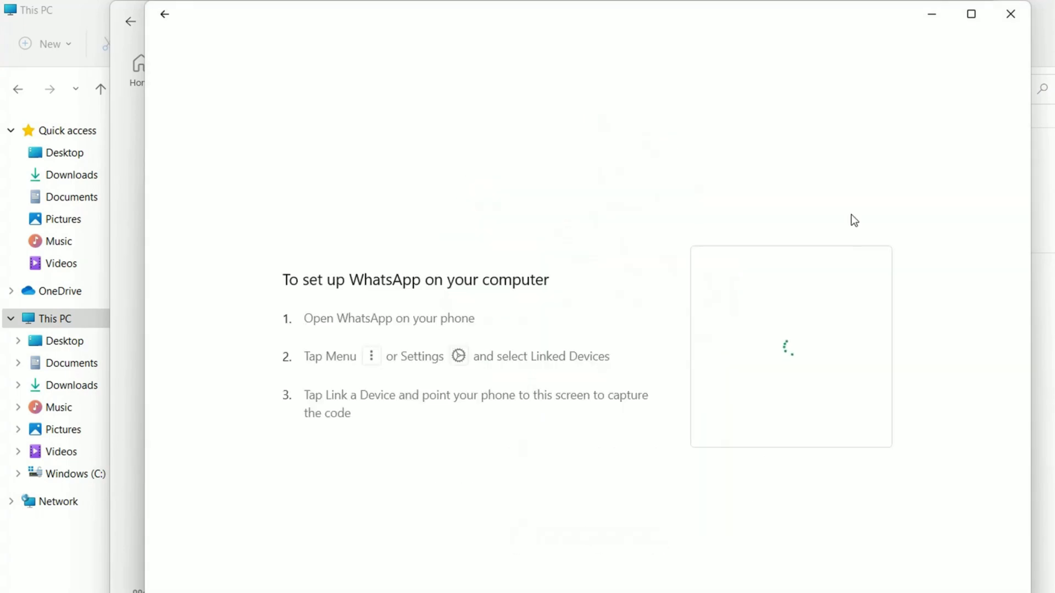